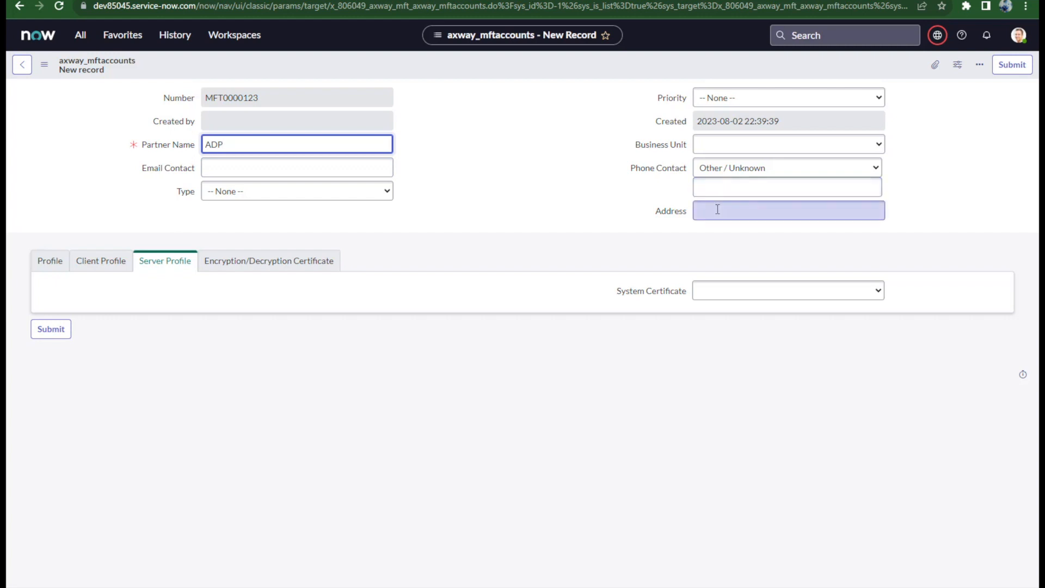
Step: Mark the ADP account as type Partner with 2-High priority in the IT business unit
click(312, 195)
click(280, 229)
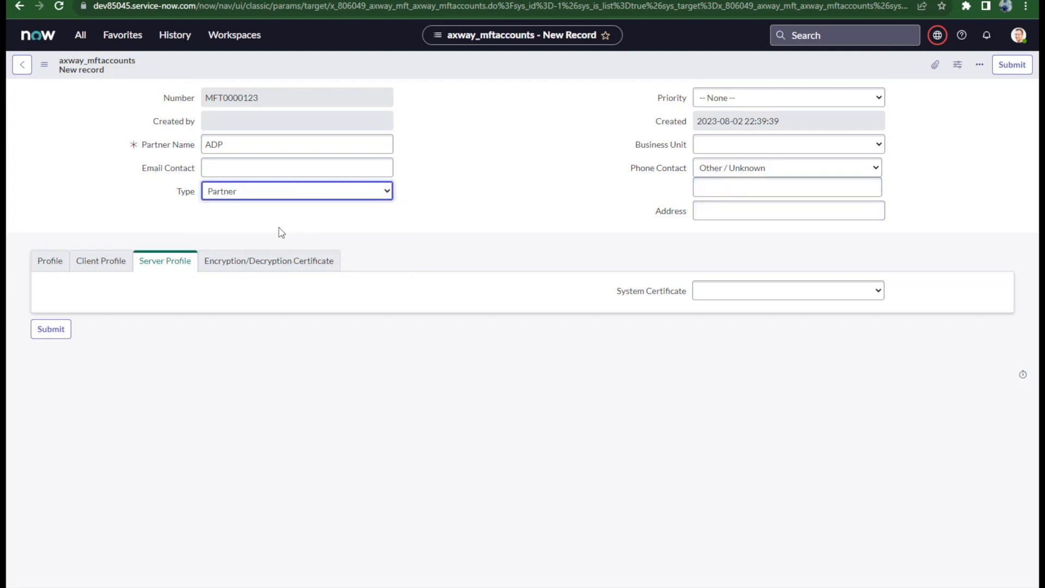
click(762, 98)
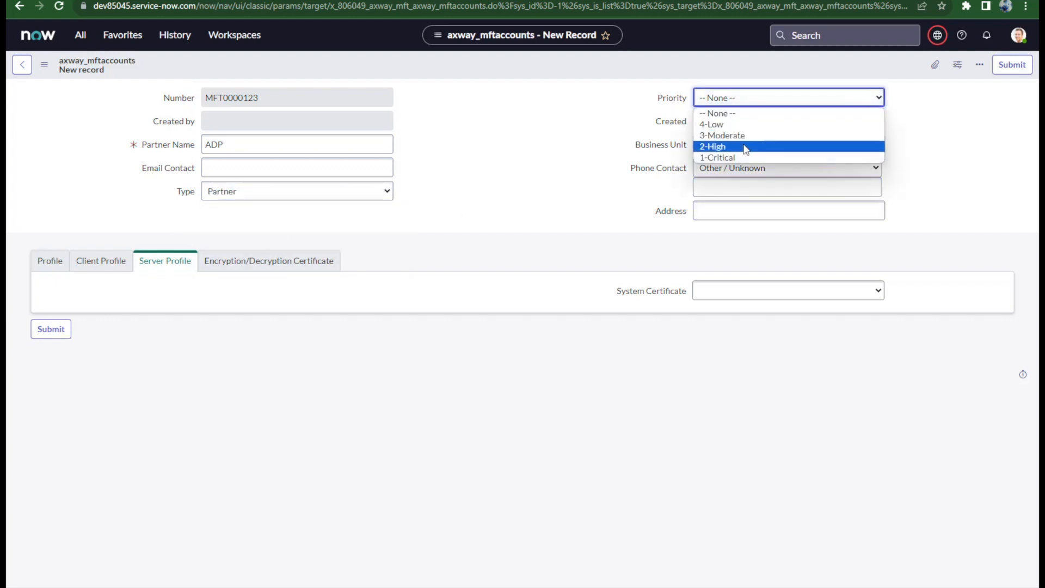
click(746, 147)
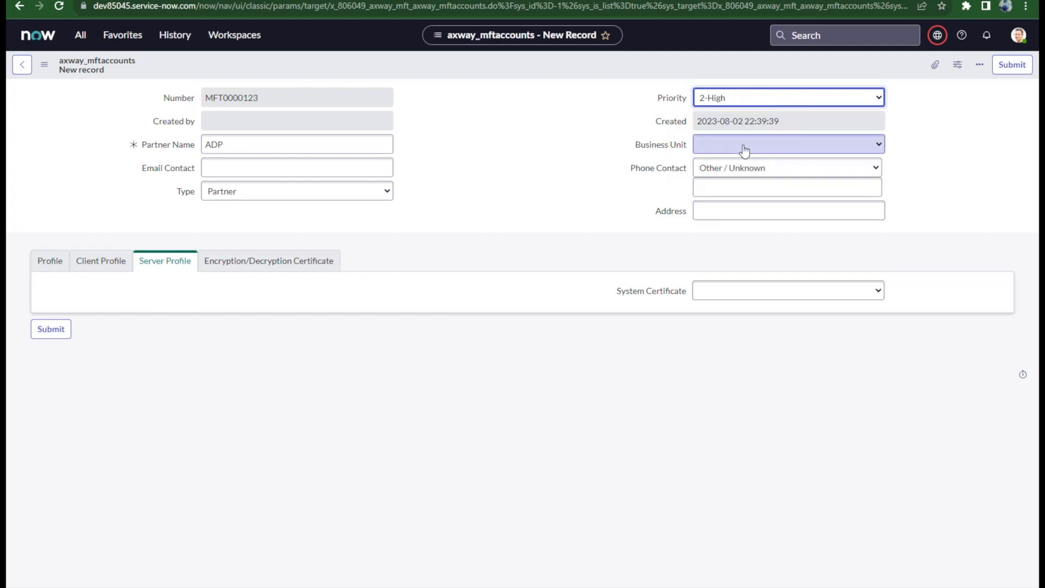
click(745, 150)
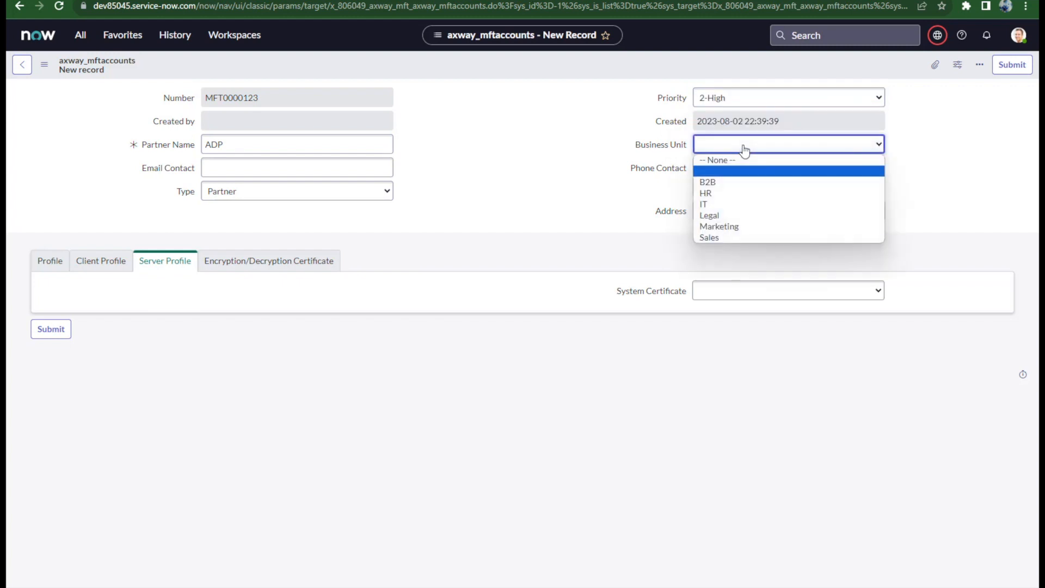
click(723, 206)
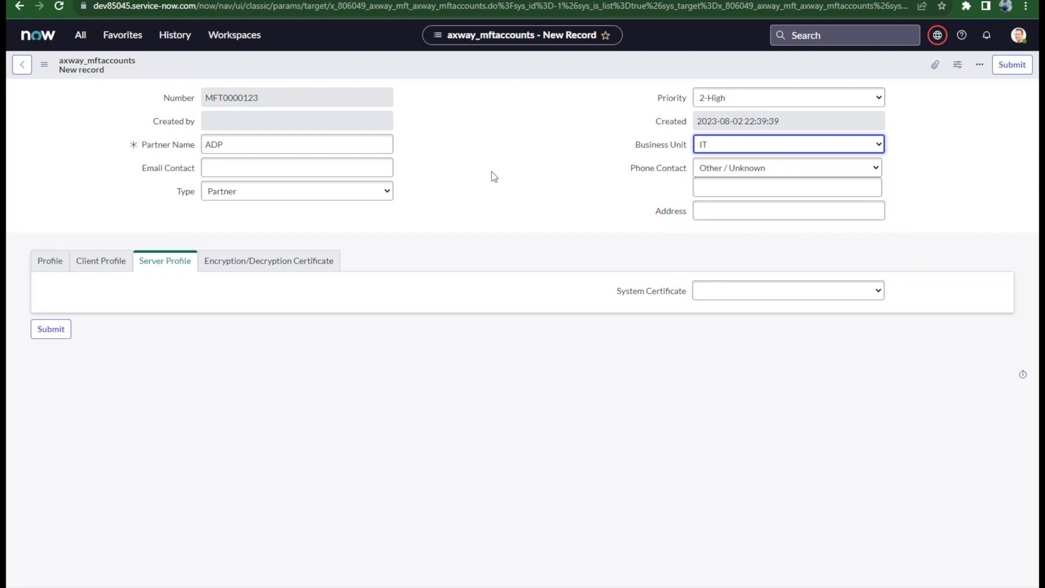
click(46, 273)
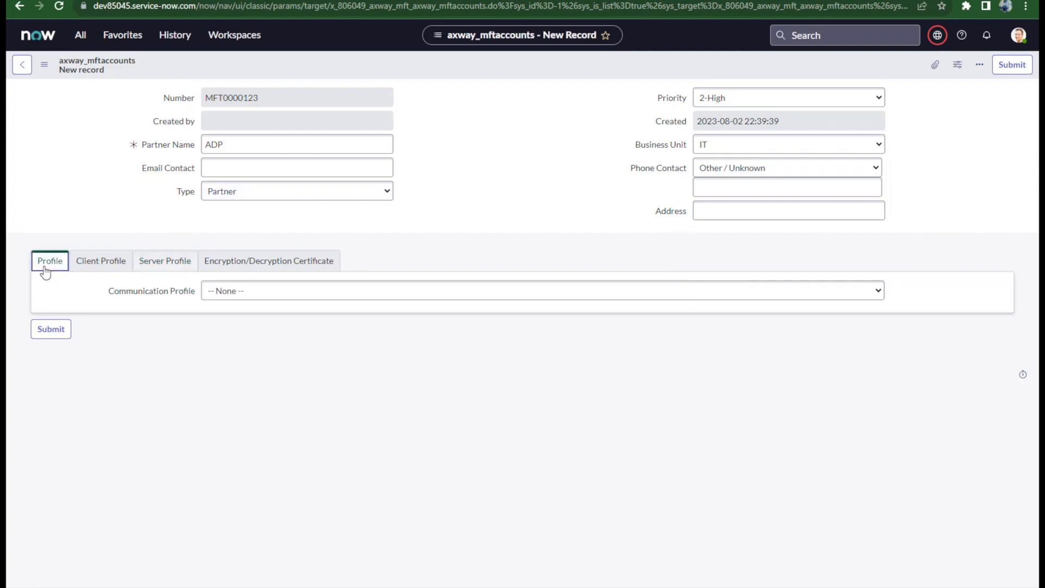
Step: Set the communication profile to Both
click(245, 293)
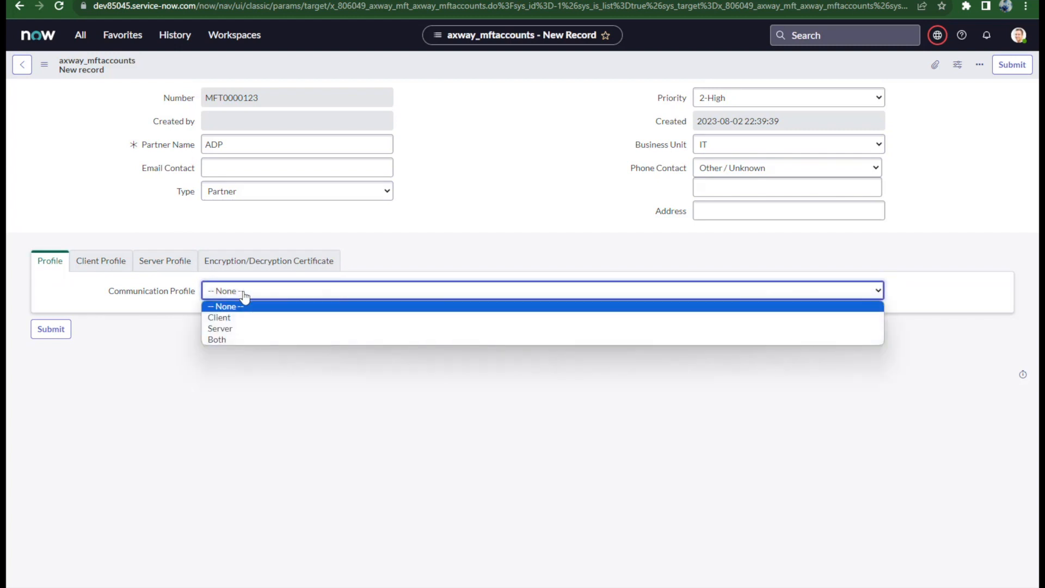
click(233, 339)
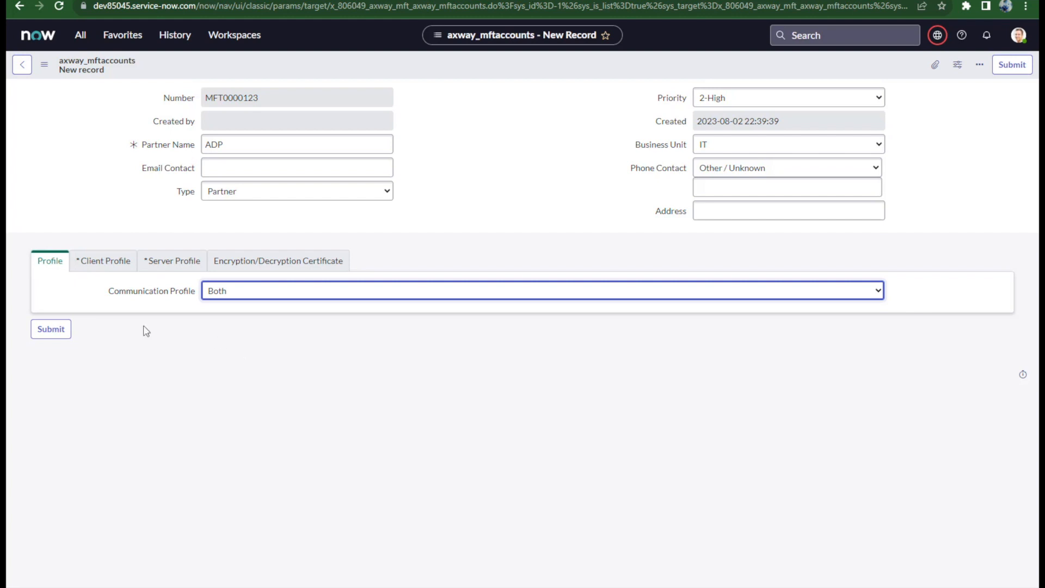
click(99, 272)
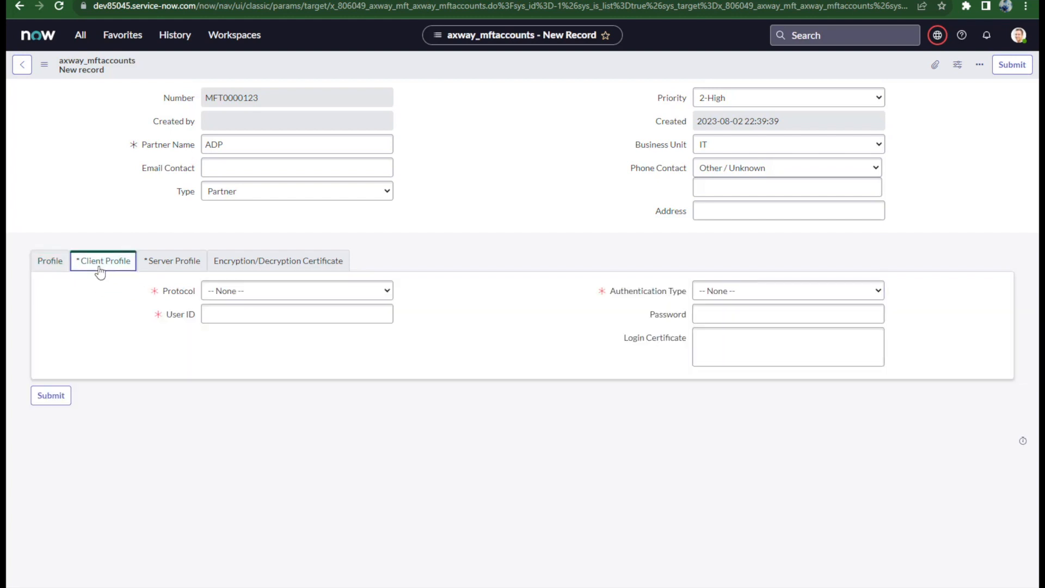
Step: Give the client profile HTTP protocol, user ID adp, and Password authentication with a password entered
click(228, 298)
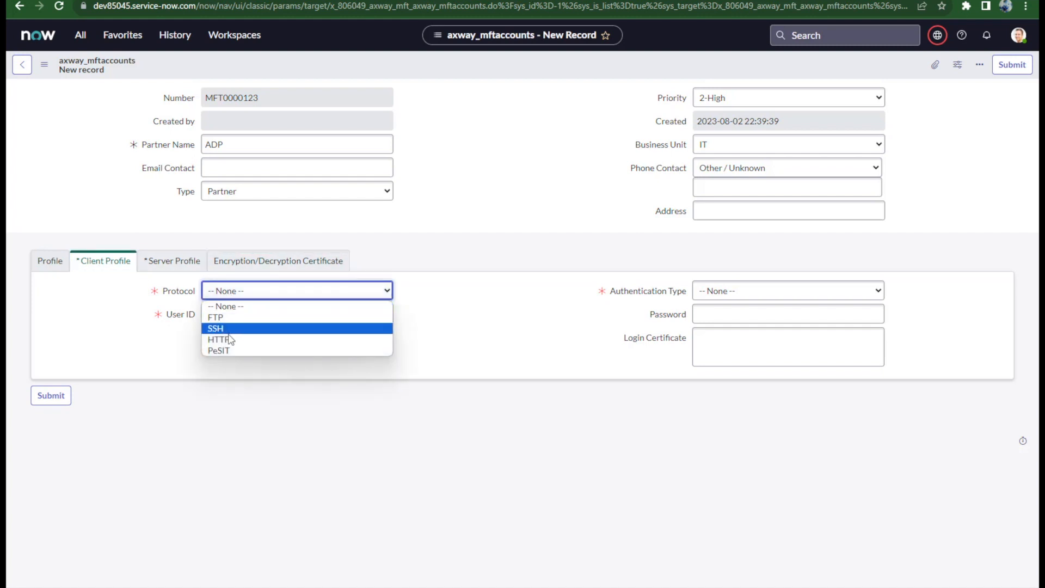
click(229, 338)
click(231, 317)
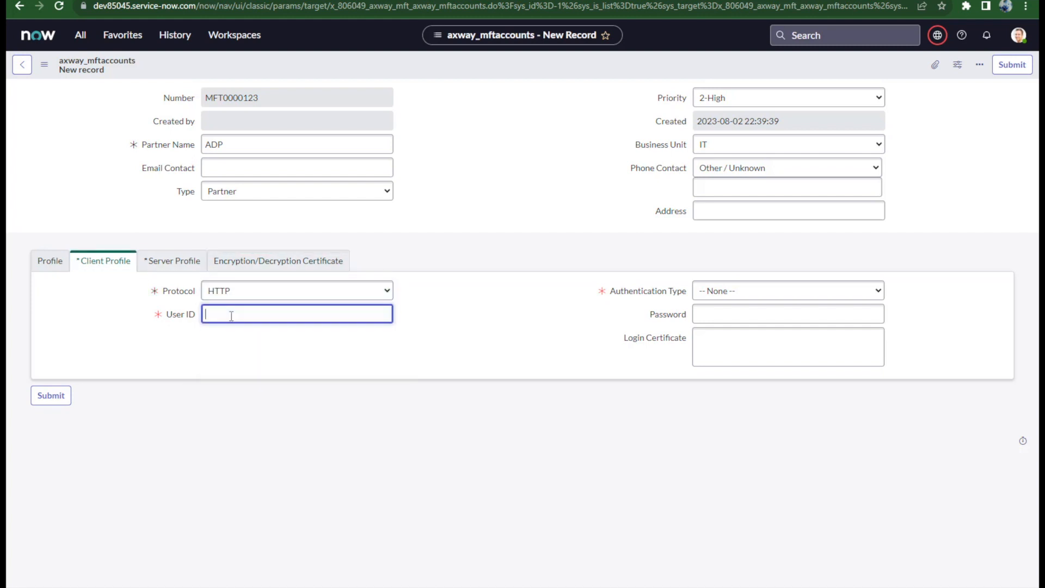
text(adp)
key(Tab)
key(Down)
key(Tab)
text(Axway123)
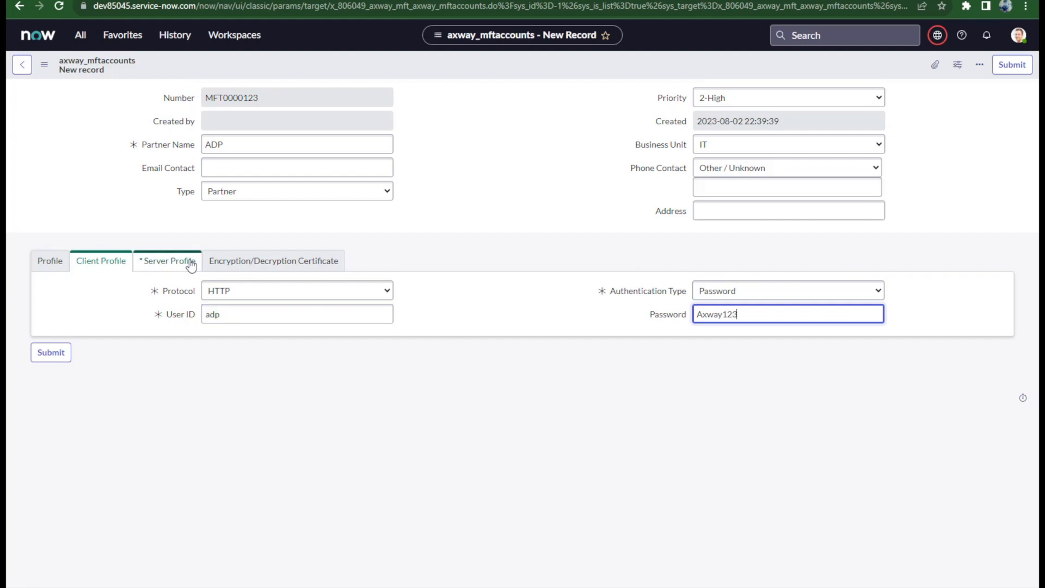
click(187, 263)
Step: Fill the server profile with SSH to adpmft port 4022, /outbound and /inbound paths, then submit
click(263, 299)
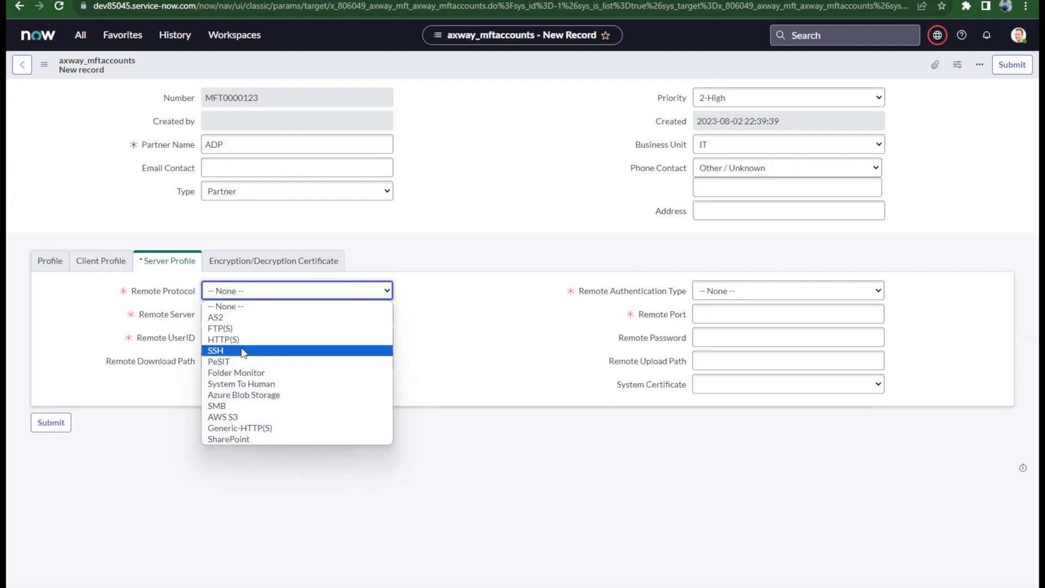
click(243, 351)
click(263, 314)
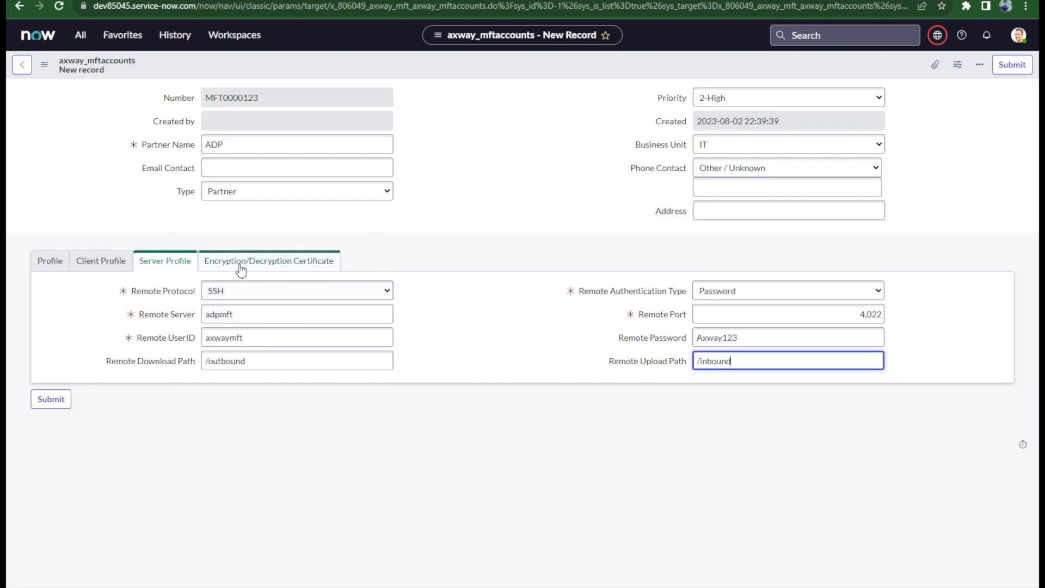
click(226, 269)
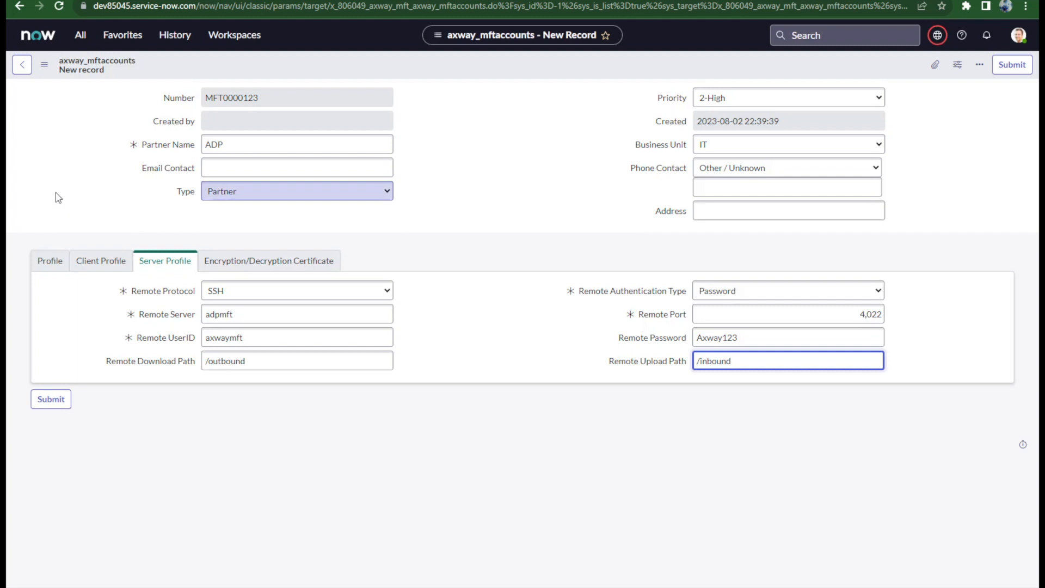
click(40, 401)
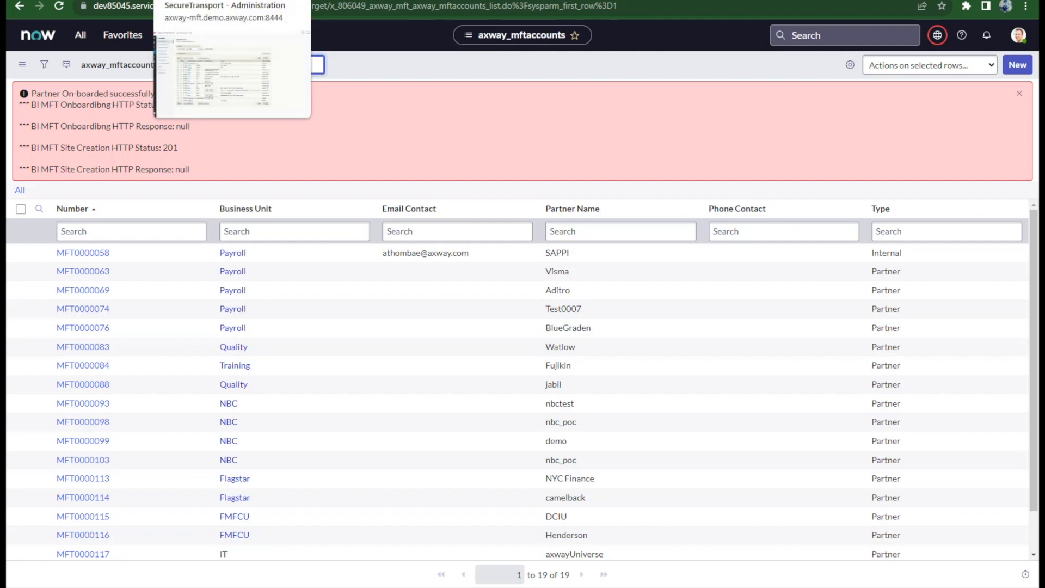
Step: Open the ADP entry from SecureTransport's User Accounts list and review its Partner account details
click(206, 0)
click(24, 168)
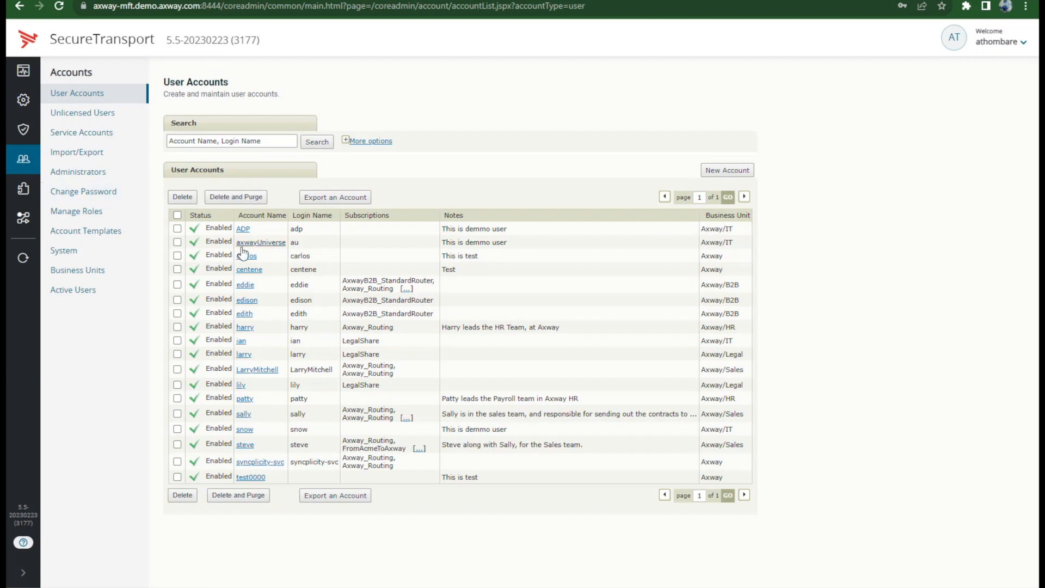
click(243, 229)
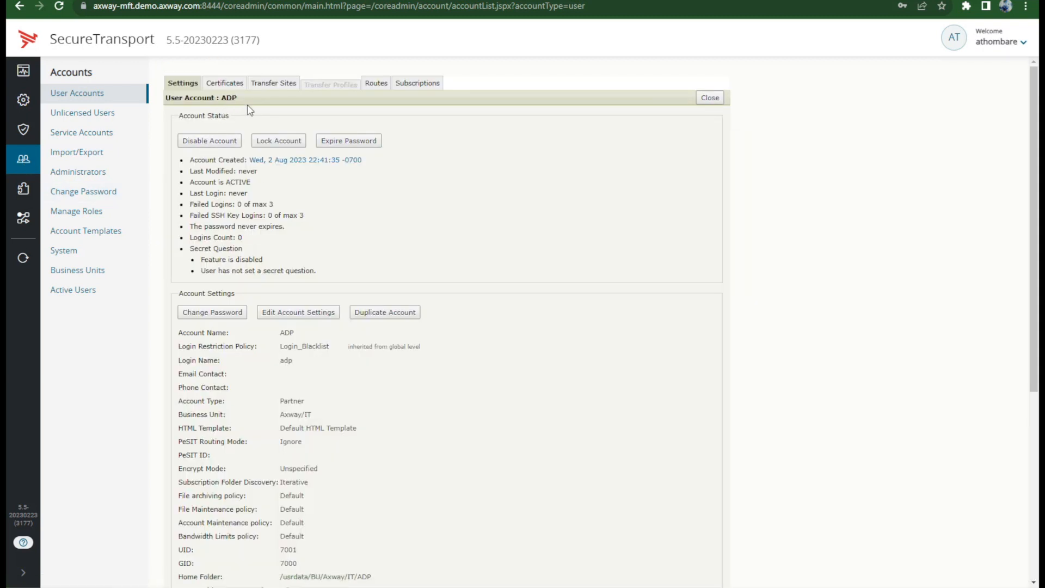
scroll(326, 298, down, 2)
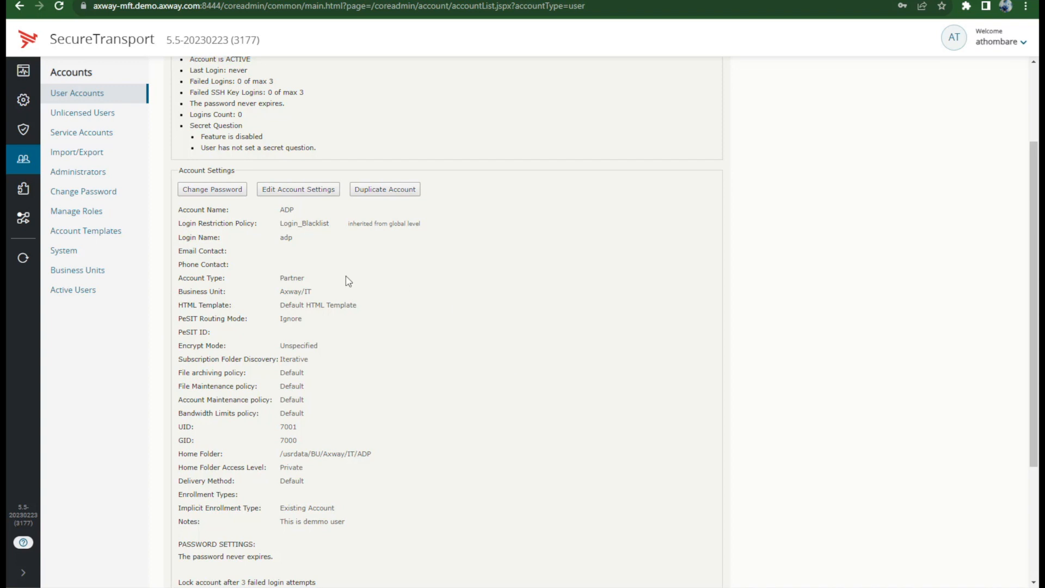
scroll(348, 281, up, 2)
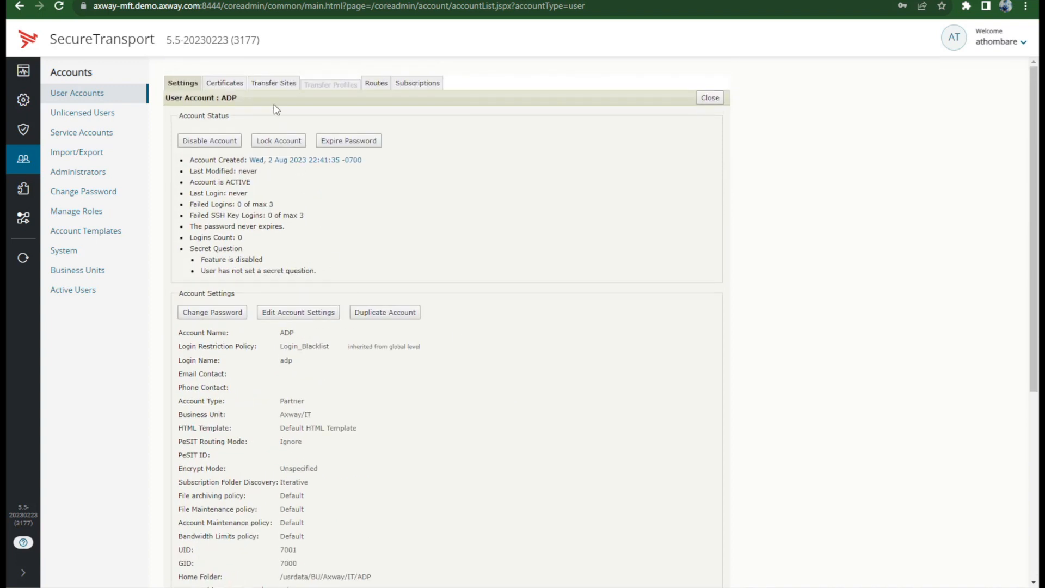
Step: Review the ts_ssh_ADP transfer site settings and ADP's login certificates
click(274, 87)
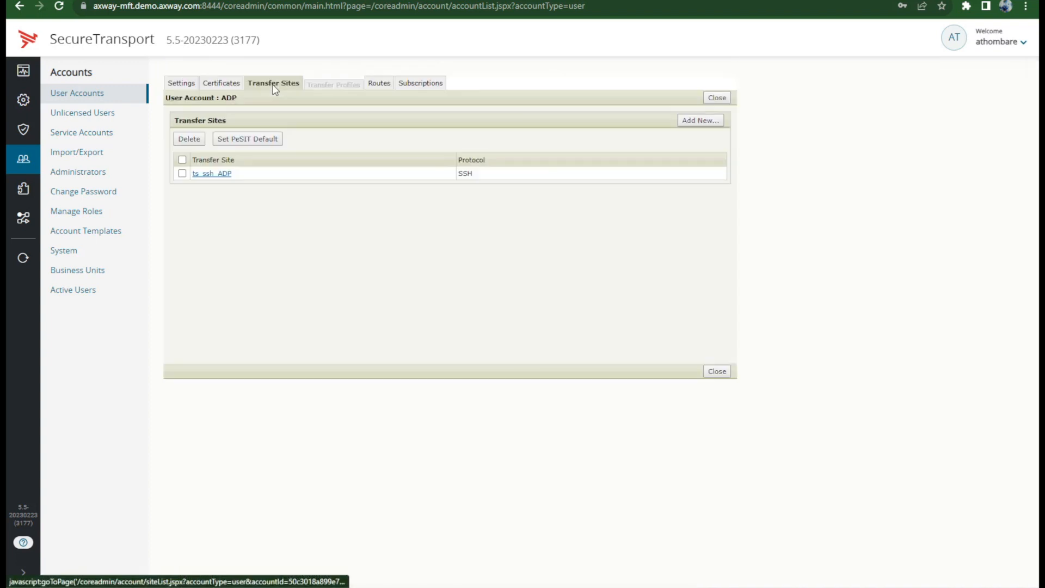
click(213, 176)
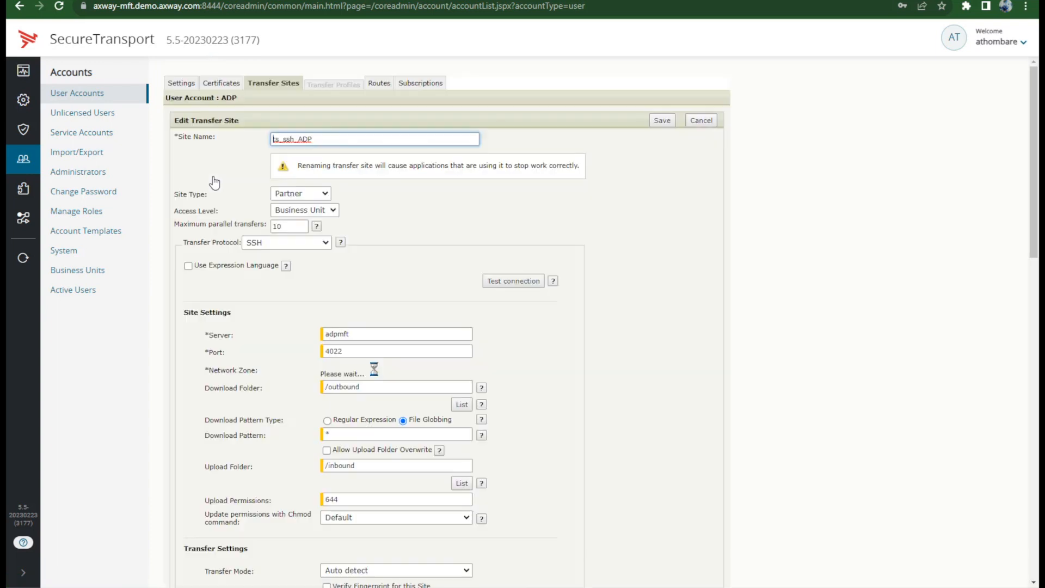
scroll(374, 335, down, 1)
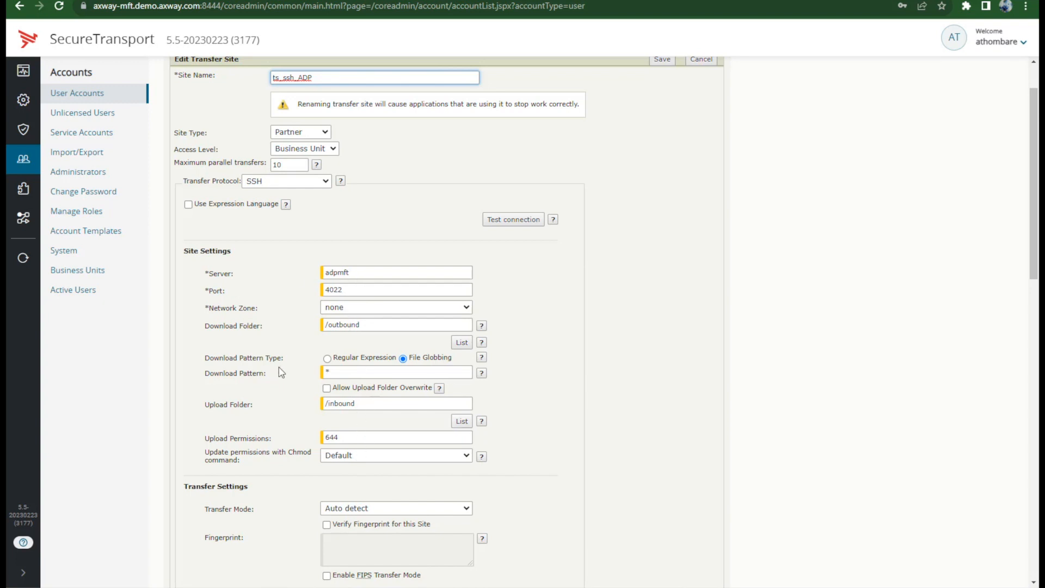
scroll(273, 349, down, 5)
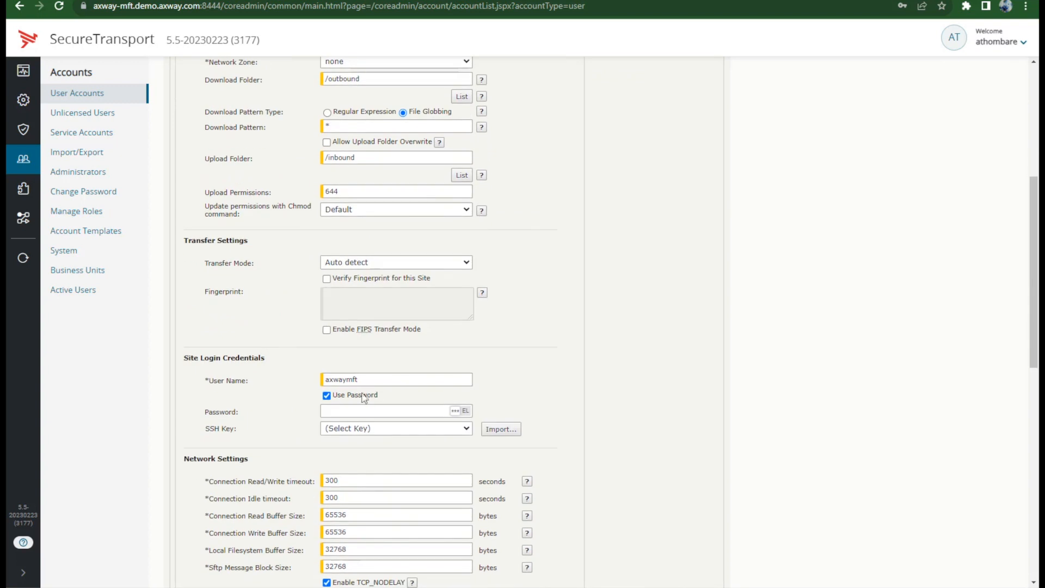
scroll(463, 393, up, 6)
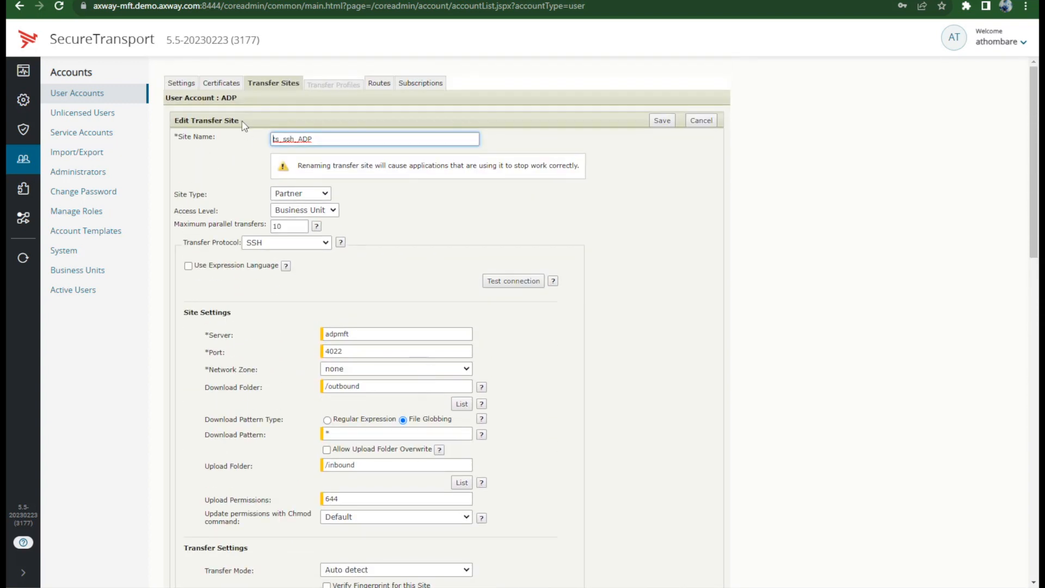
click(223, 84)
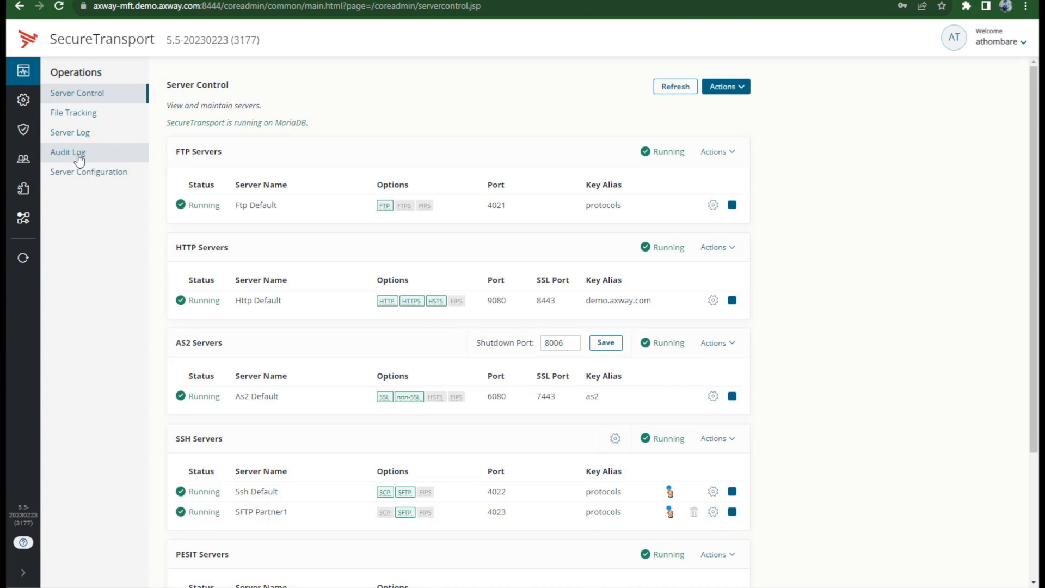
Step: Open the Audit Log to review the ADP account changes
click(78, 157)
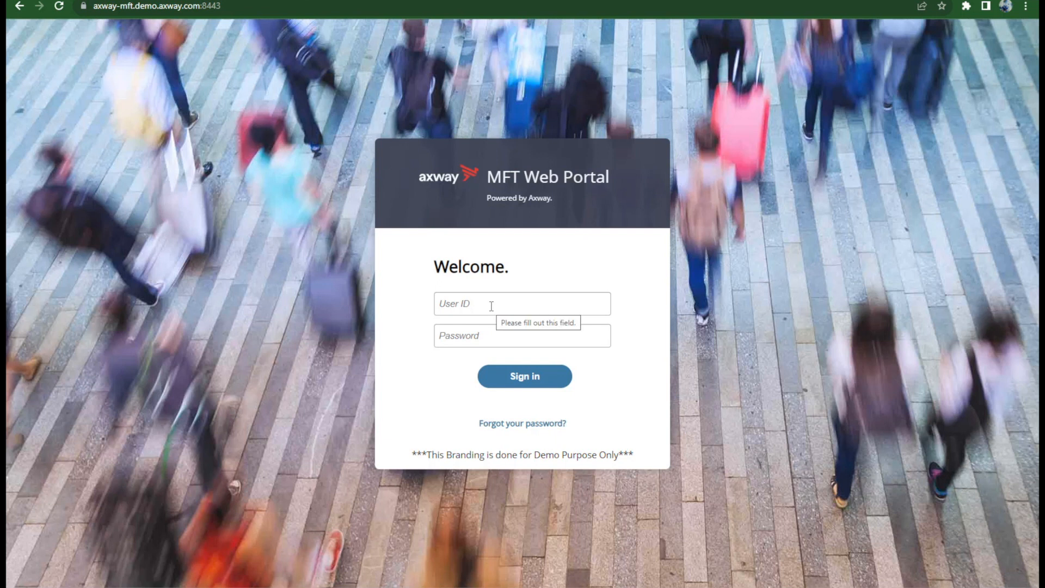
Step: Sign in to the MFT Web Portal as adp, see the empty Your Files, then advance the slide
text(adp)
key(Tab)
text(********)
key(Return)
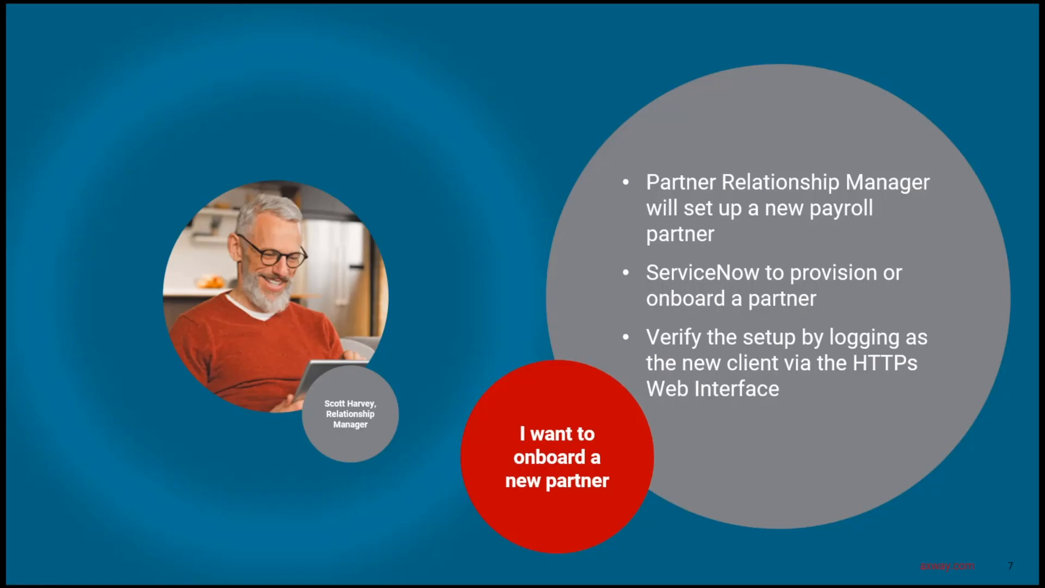
key(Right)
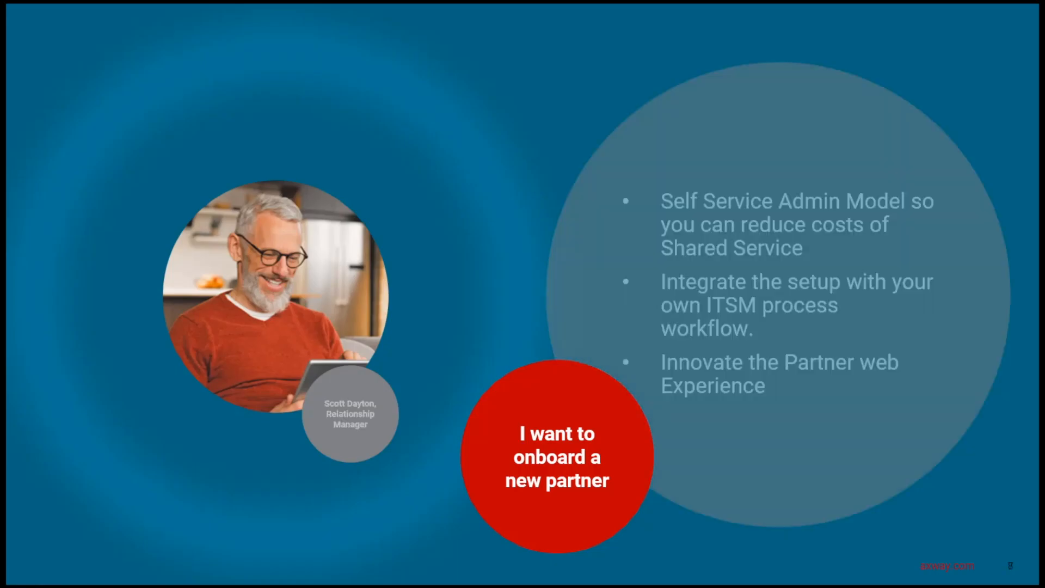